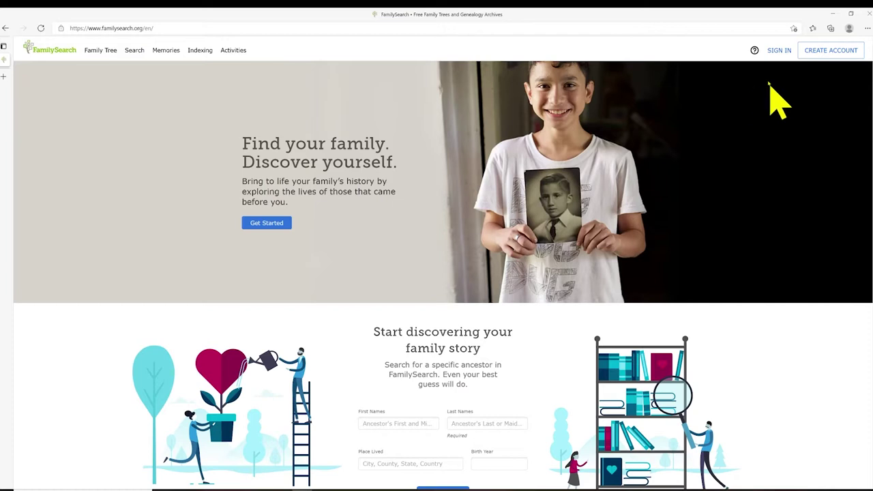
Go from the FamilySearch home page header to the Sign In page
left_click(778, 51)
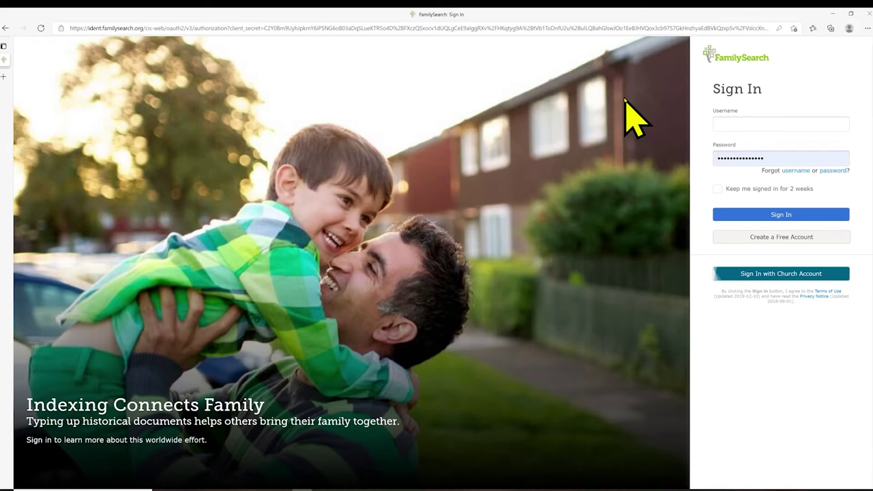
Submit the sign-in credentials to reach the personal home page
left_click(787, 215)
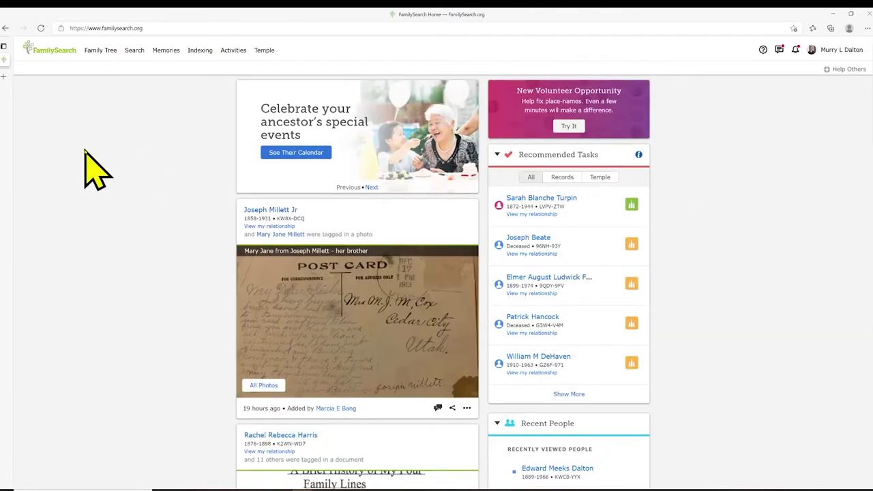
left_click(100, 51)
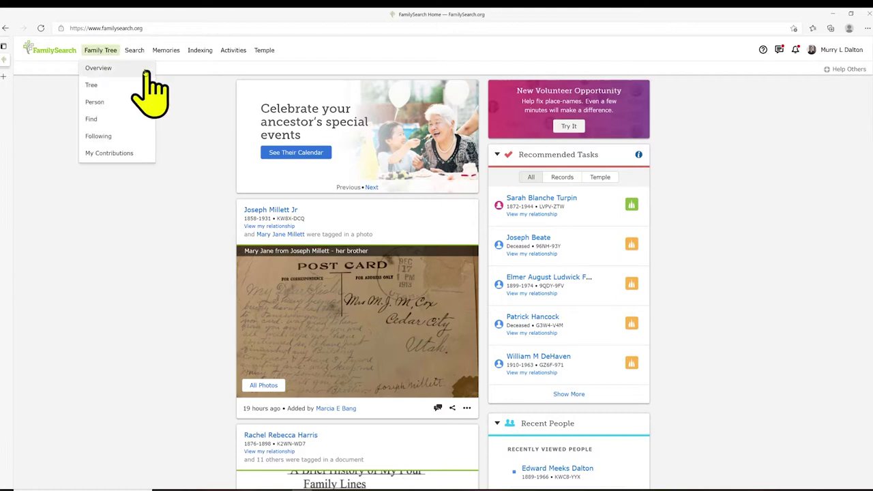
left_click(101, 86)
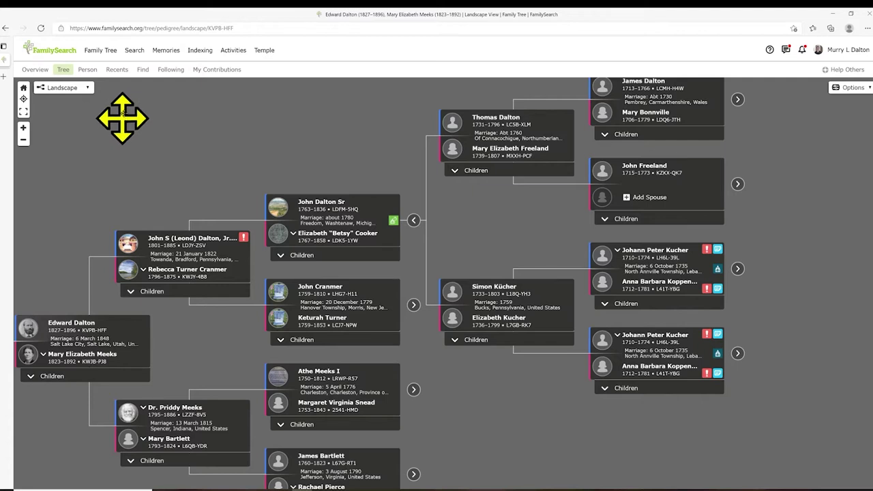
mouse_move(137, 55)
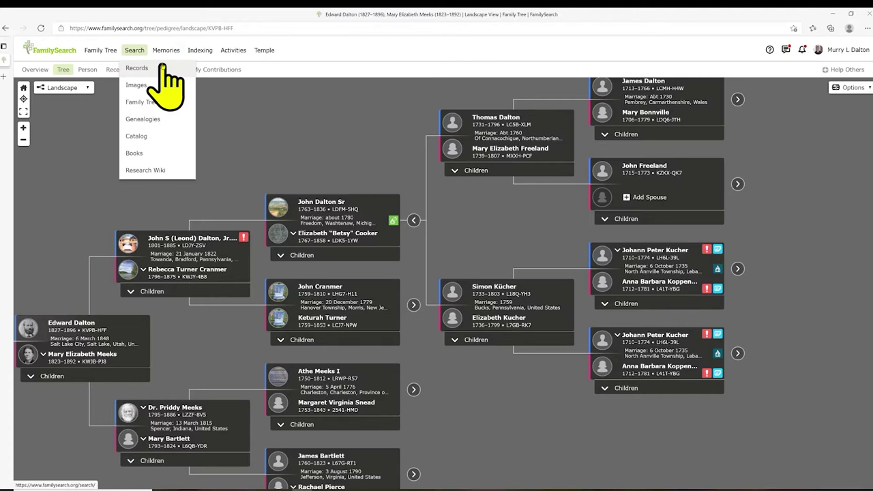
Go to the Research Wiki main page with its world region map
left_click(147, 171)
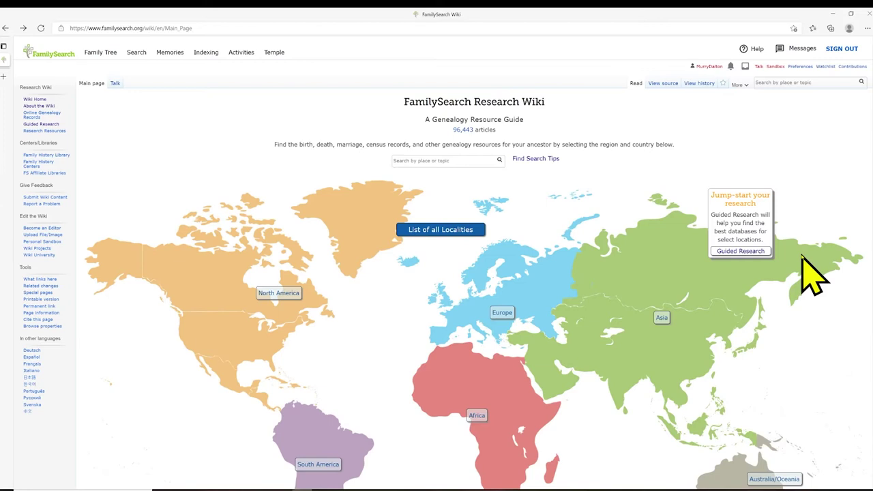
Start Guided Research from the wiki's Jump-start your research box
left_click(740, 252)
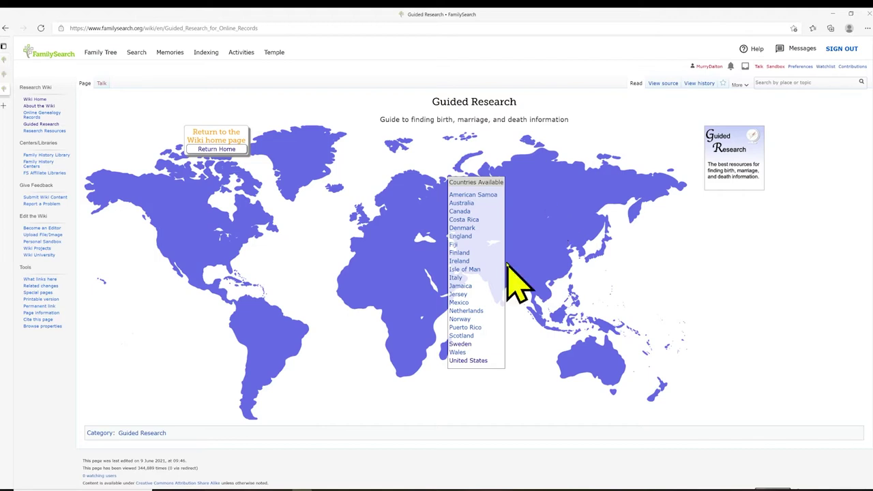
Choose United States, then Utah, for birth, marriage and death record guidance
left_click(470, 361)
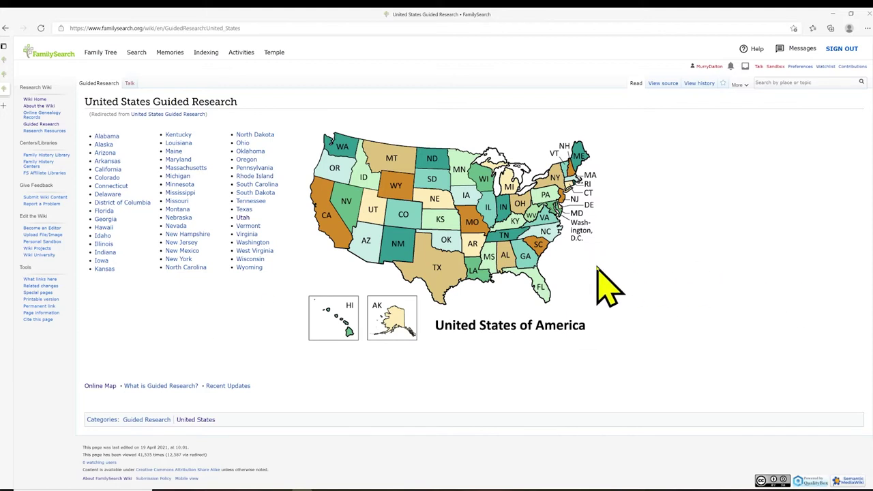
left_click(373, 208)
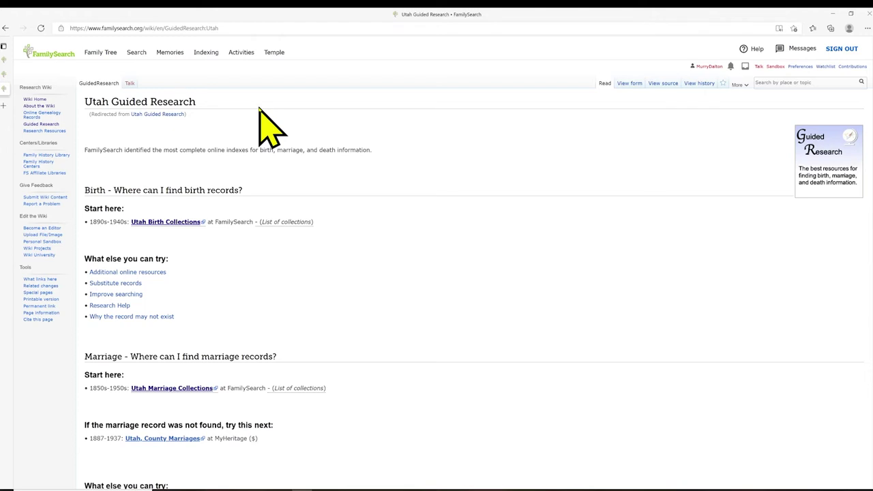
Go down to the Death section and follow the Utah Death Collections link
scroll(269, 126, "down", 1)
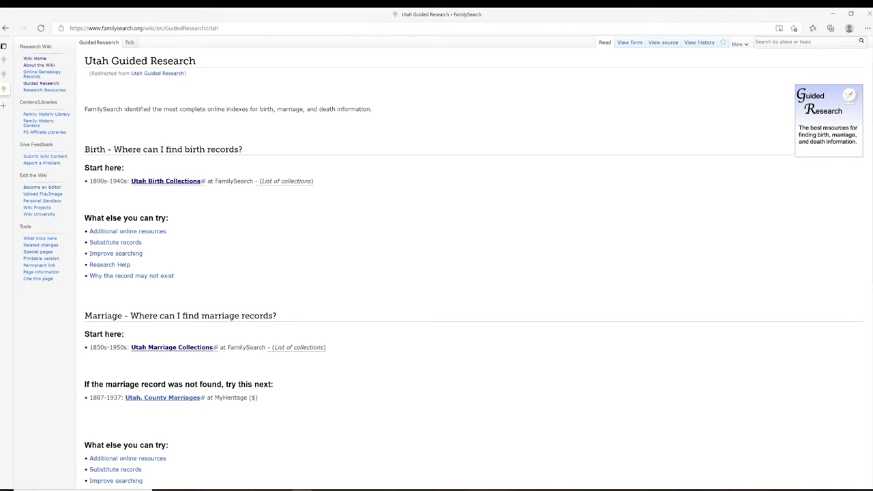
scroll(436, 259, "down", 2)
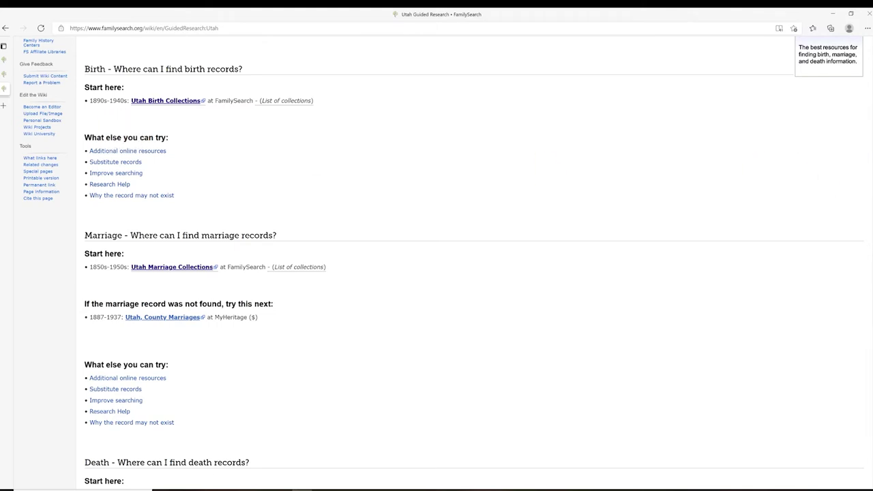
scroll(437, 259, "down", 3)
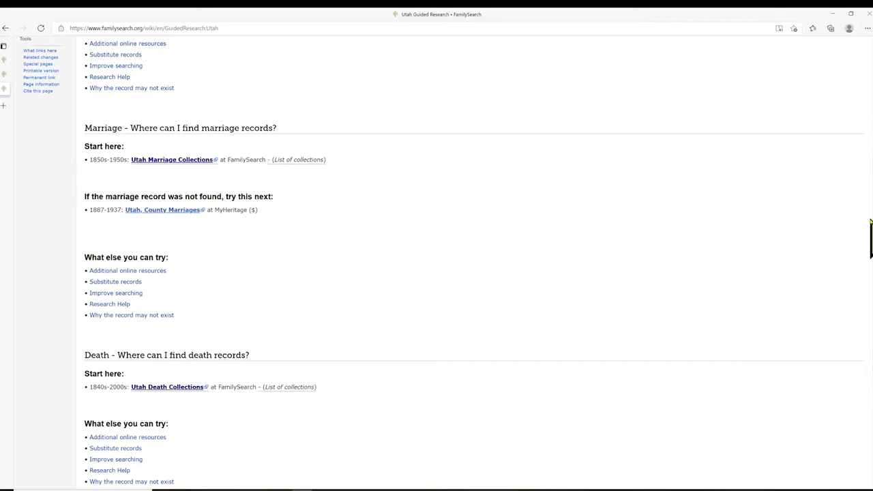
scroll(866, 239, "down", 2)
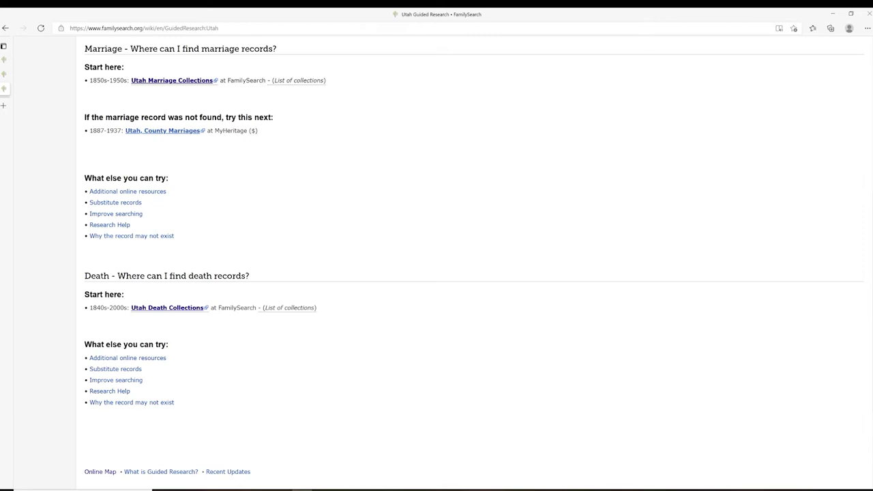
scroll(437, 273, "down", 3)
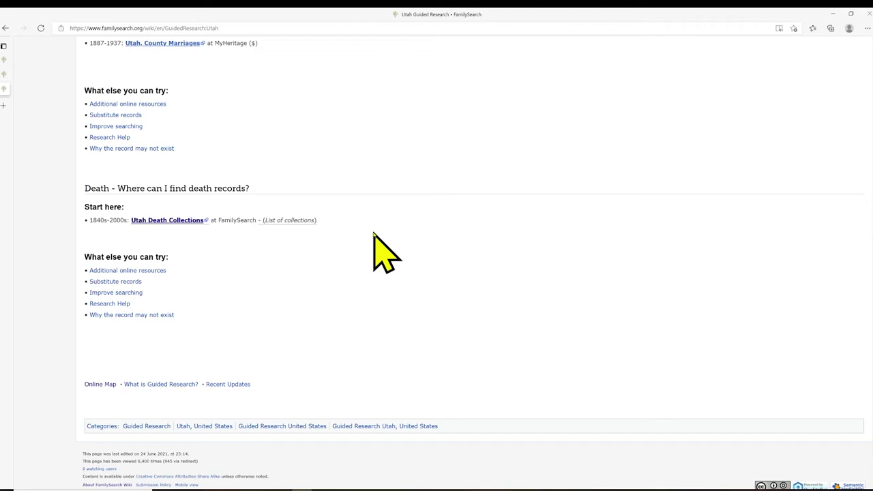
left_click(181, 220)
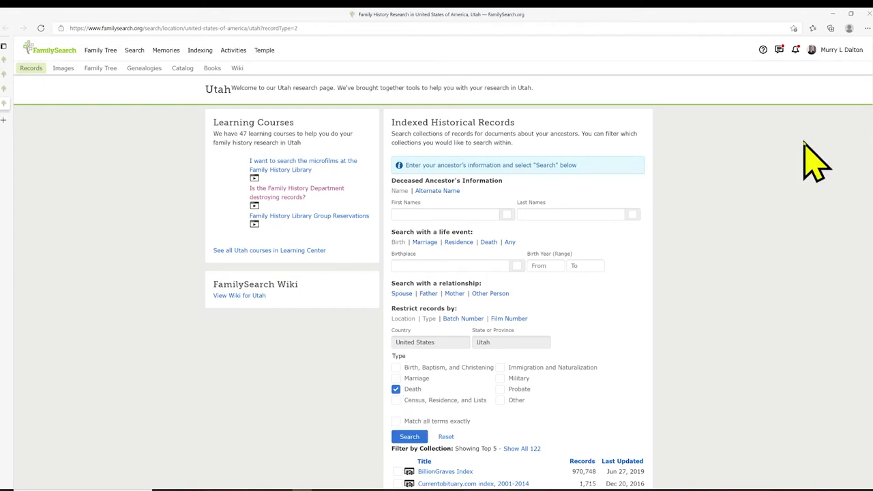
scroll(443, 262, "down", 3)
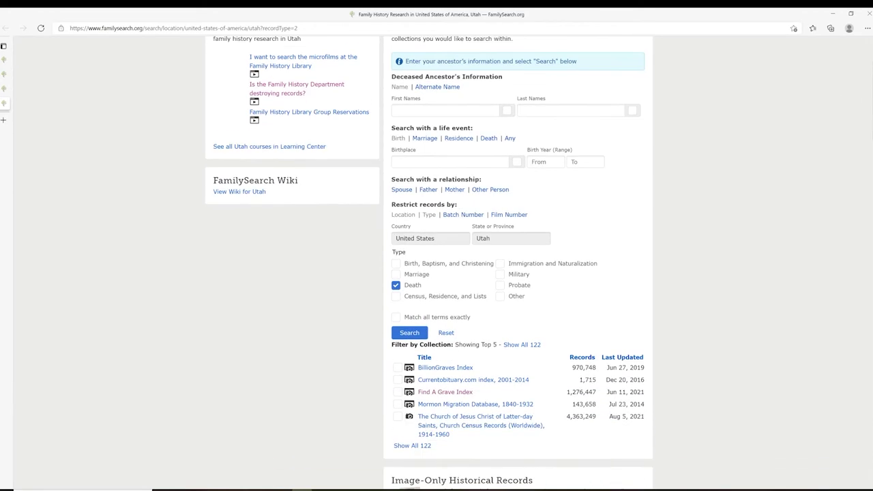
scroll(868, 185, "down", 3)
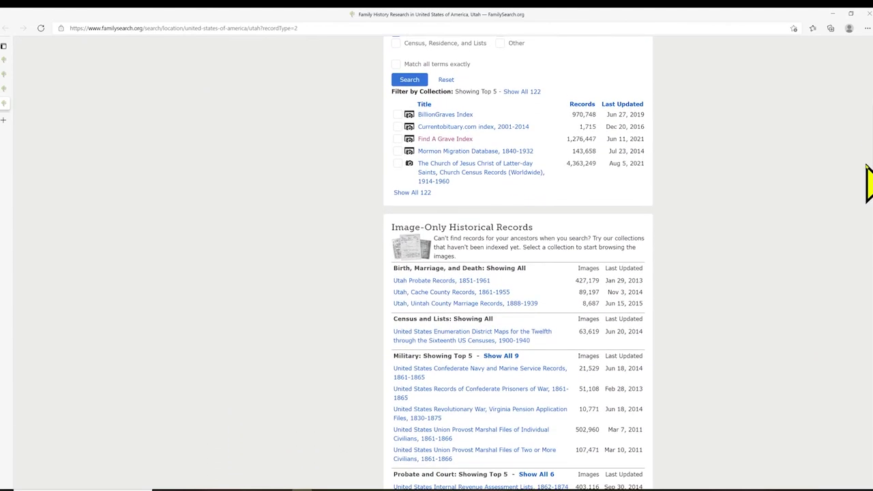
scroll(867, 194, "down", 2)
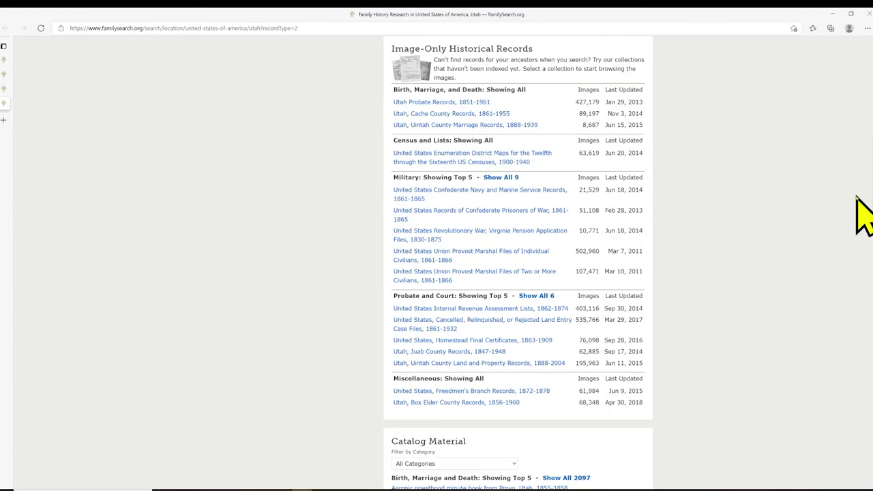
scroll(853, 208, "down", 3)
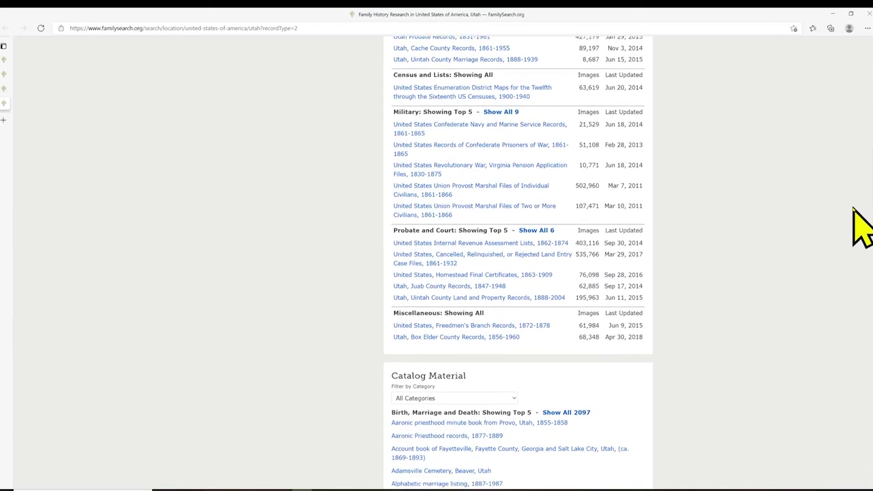
scroll(849, 225, "down", 5)
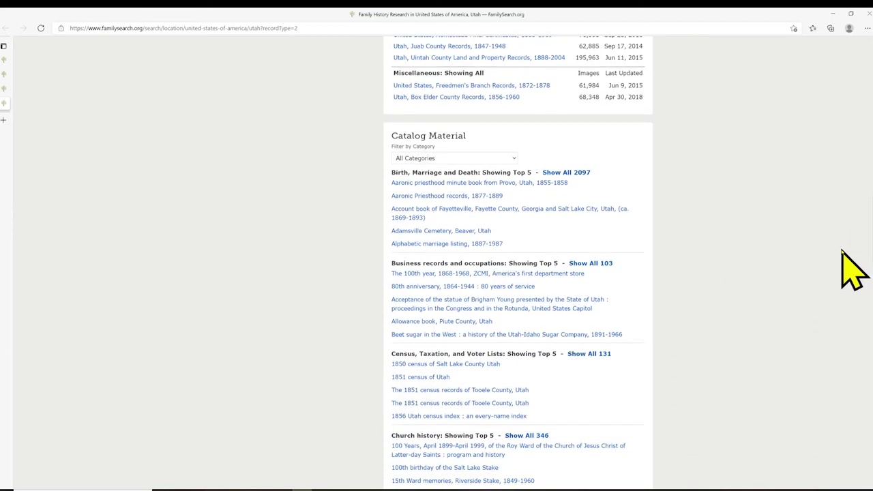
scroll(835, 286, "down", 4)
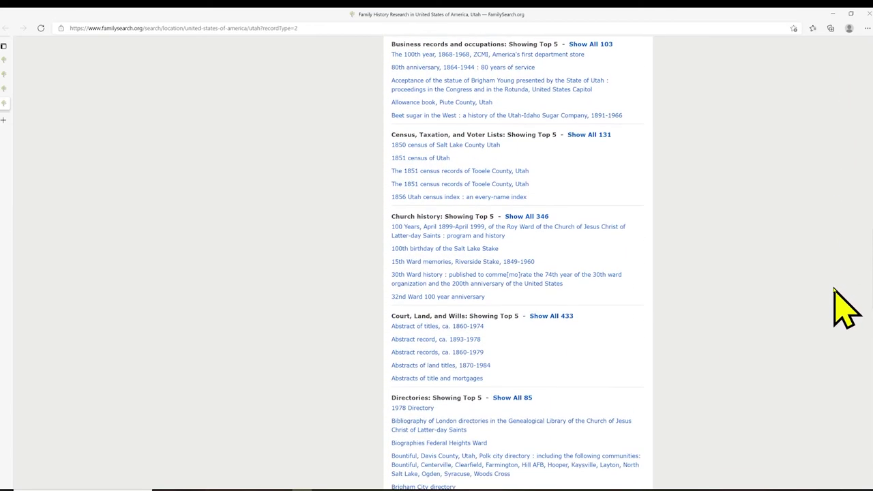
scroll(829, 320, "down", 2)
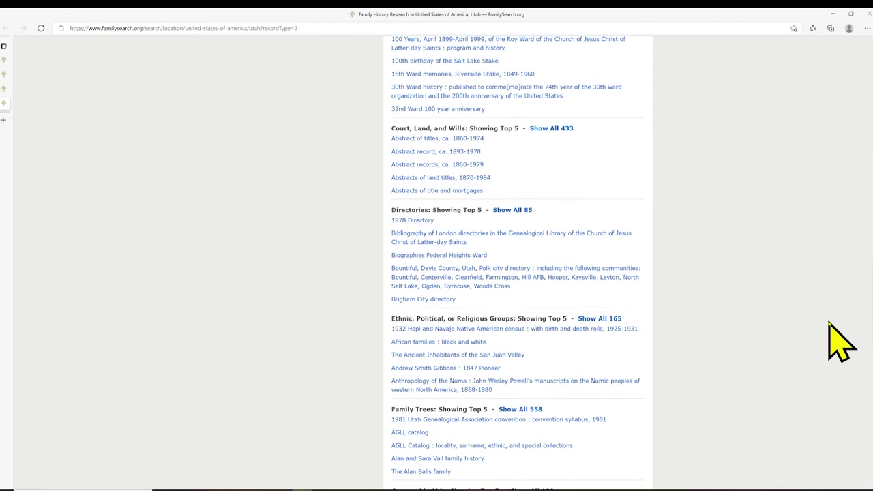
scroll(838, 361, "down", 10)
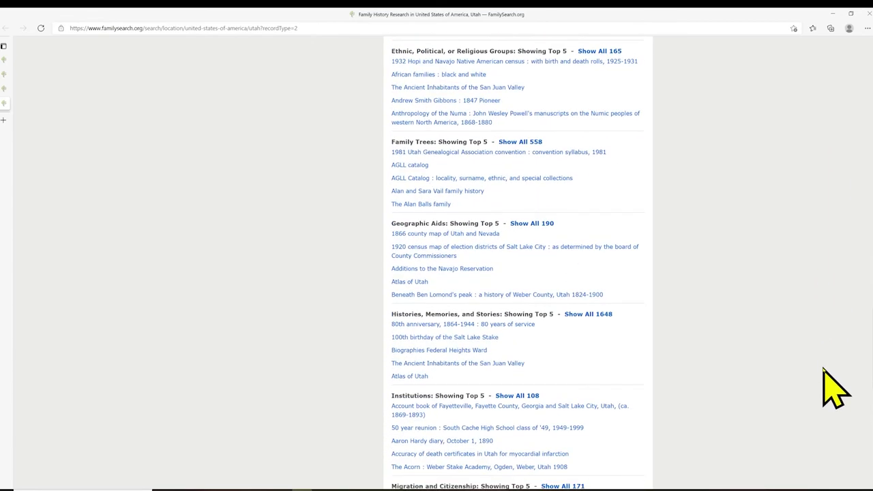
left_click_drag(860, 477, 863, 116)
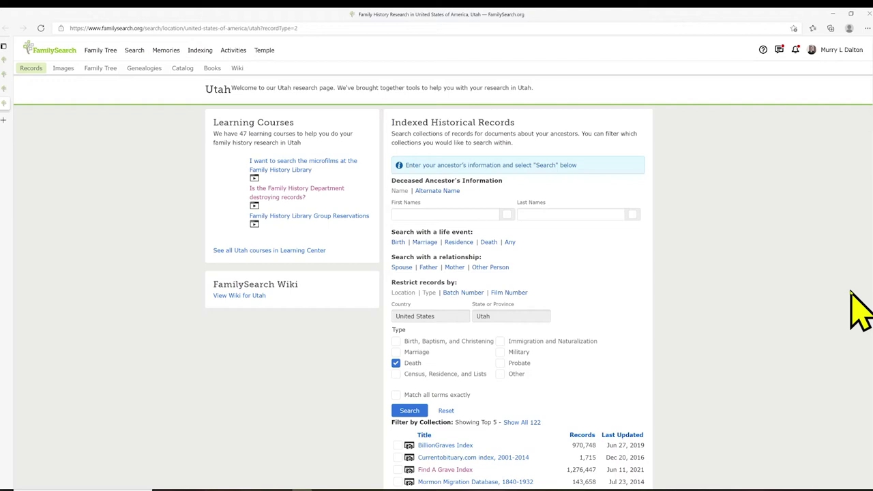
left_click(418, 213)
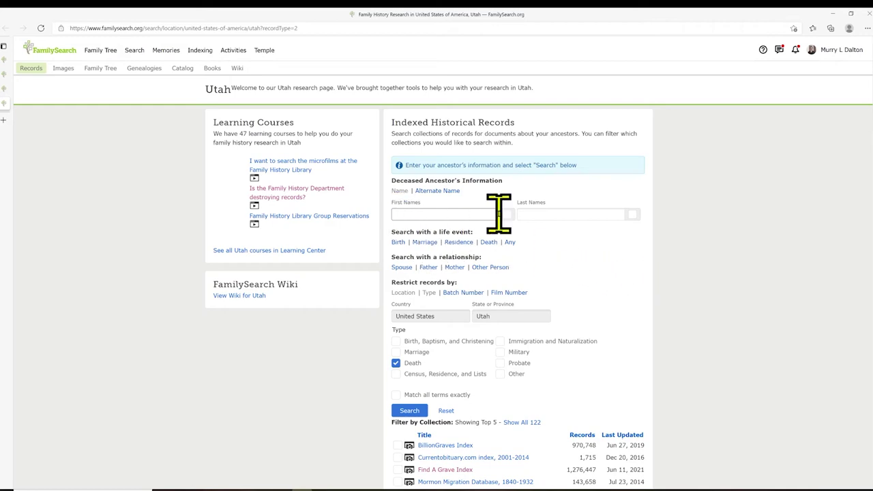
type("Edward Meeks")
key("Tab")
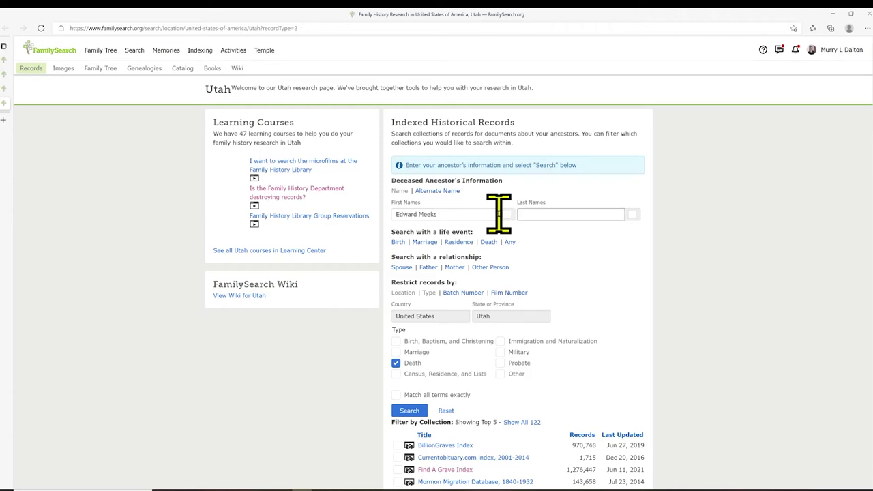
type("D")
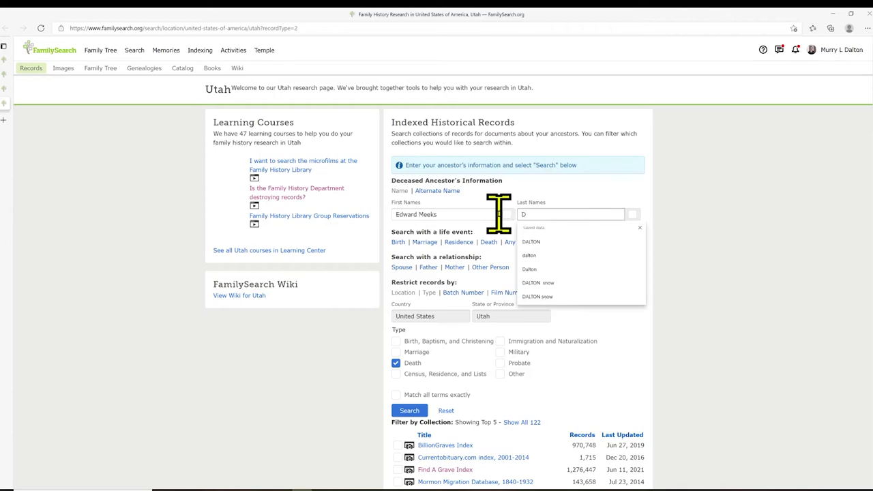
type("alton")
left_click(713, 243)
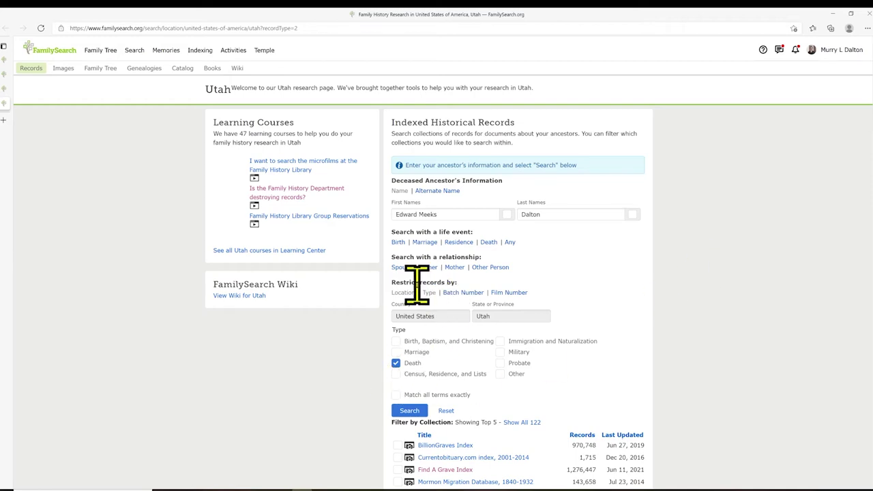
left_click(402, 267)
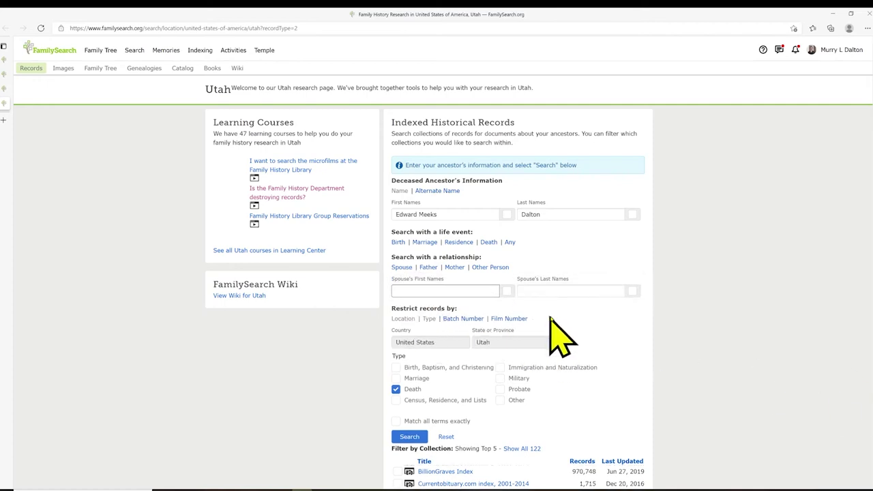
Enter Zilpha as the spouse's first name and run the search for 313 results
type("Zilpha")
scroll(851, 243, "down", 10)
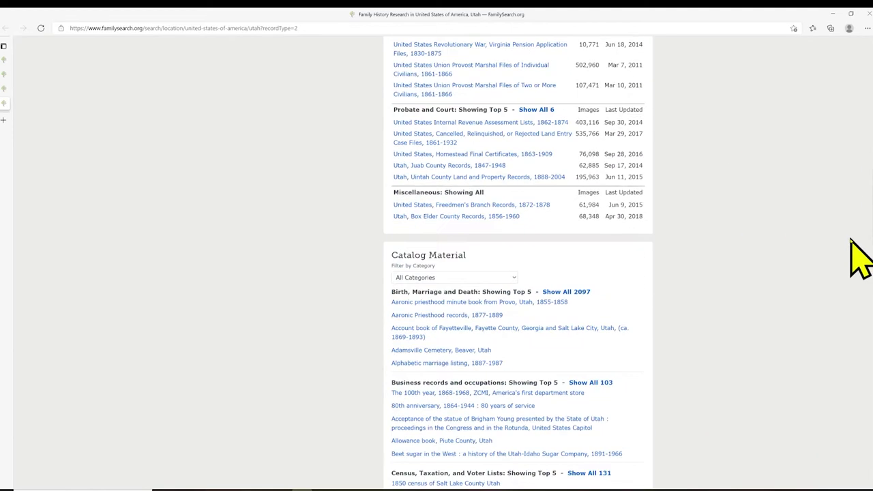
scroll(853, 264, "down", 3)
scroll(849, 191, "up", 15)
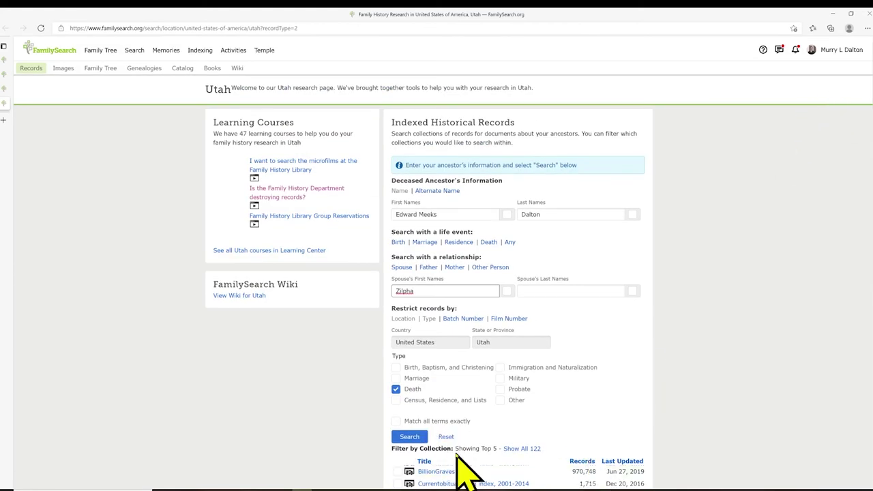
scroll(439, 469, "down", 8)
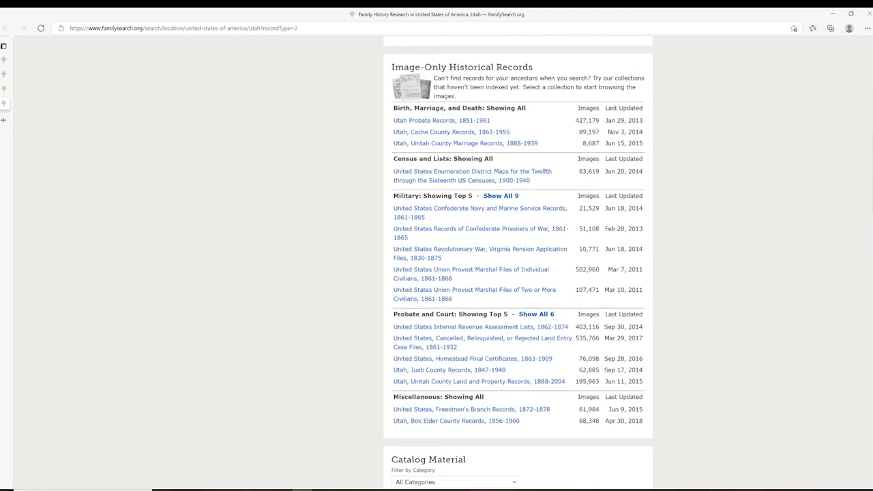
scroll(519, 266, "down", 9)
scroll(518, 266, "up", 10)
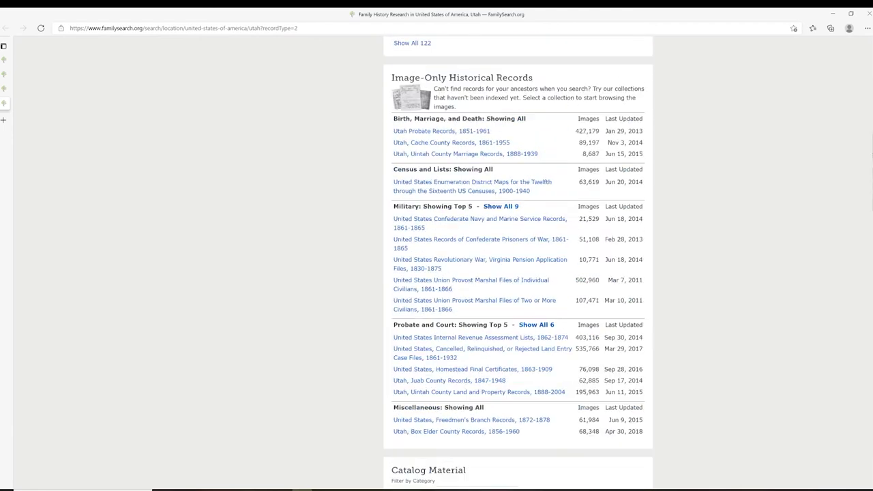
scroll(518, 266, "up", 10)
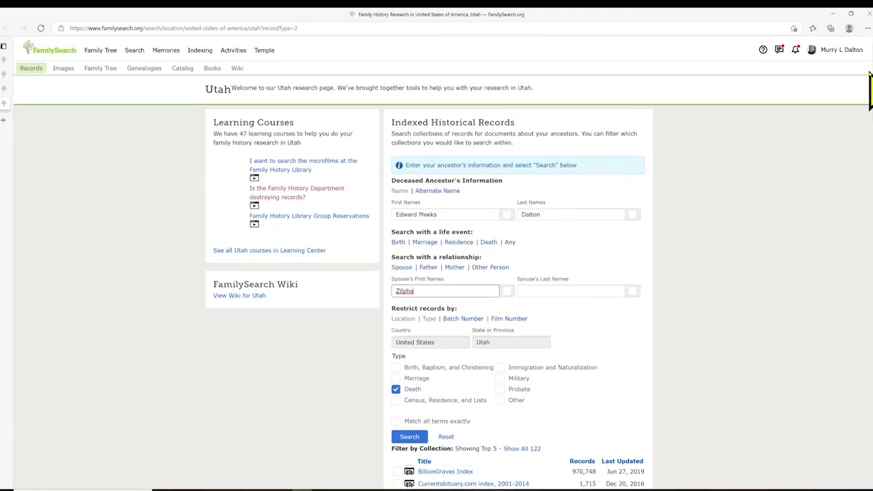
left_click(409, 437)
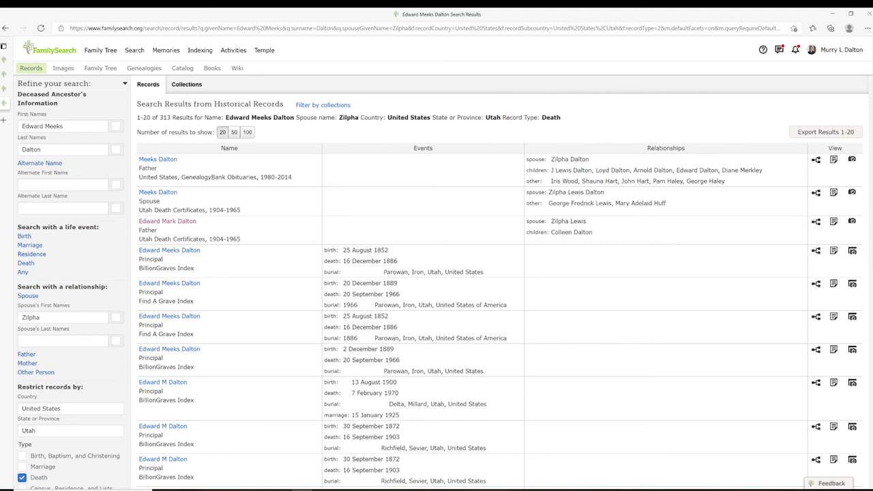
Browse the 313 results, including the obituary and Utah Death Certificates, 1904–1965 entries
scroll(436, 273, "down", 10)
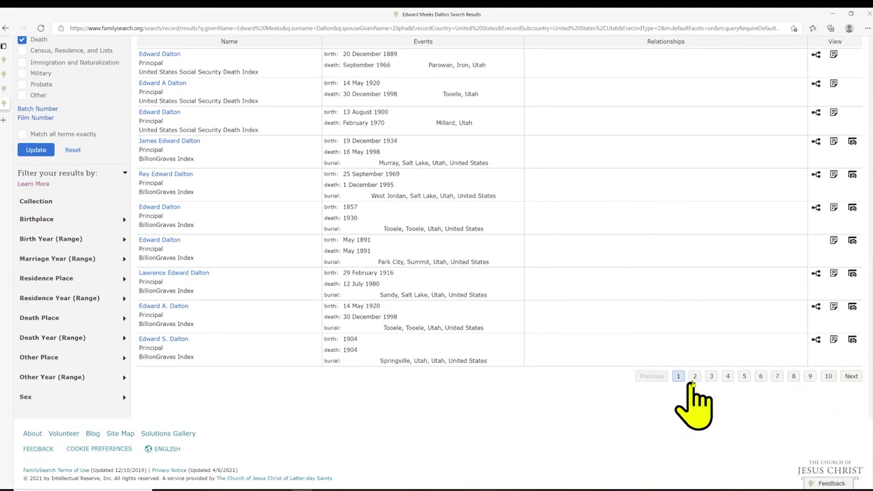
scroll(327, 157, "up", 10)
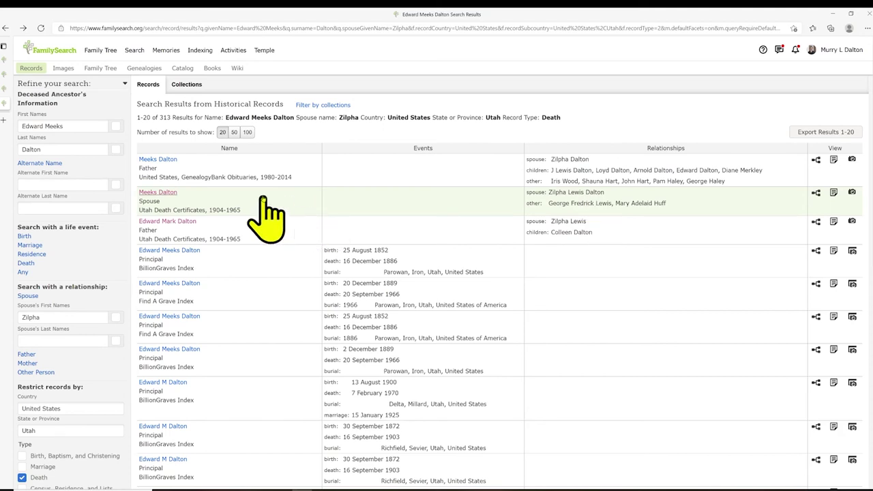
left_click(163, 197)
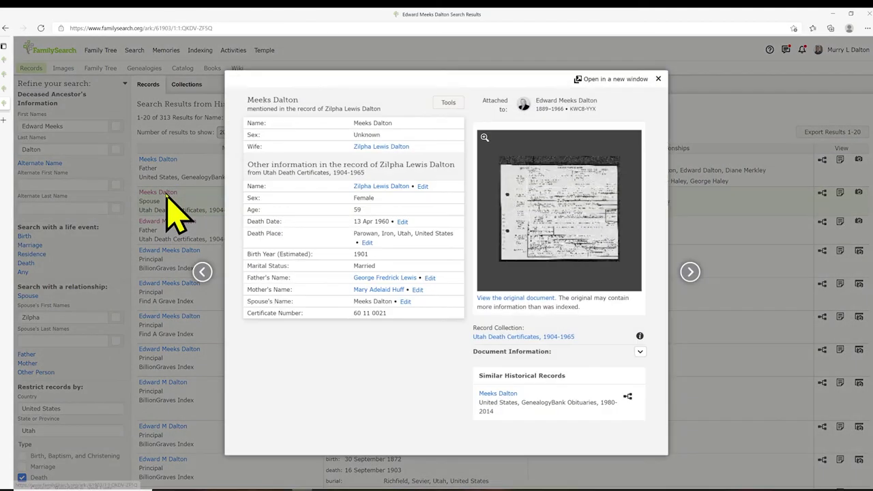
left_click(711, 208)
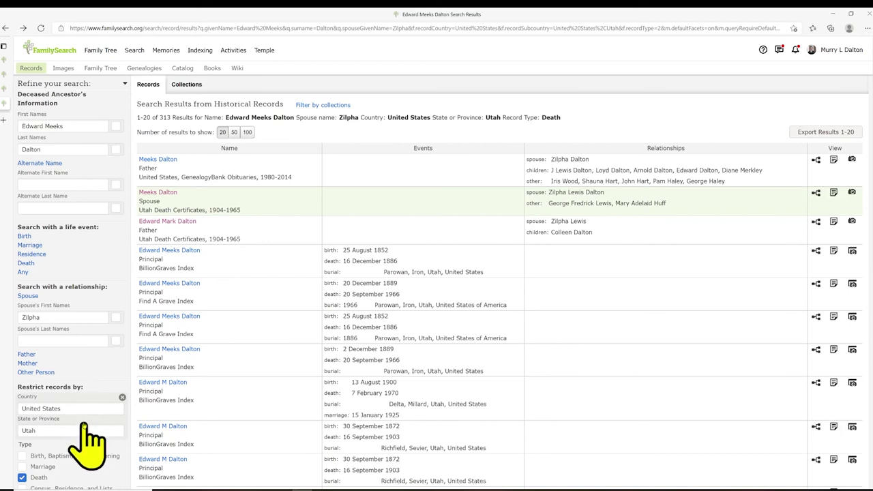
scroll(83, 429, "down", 3)
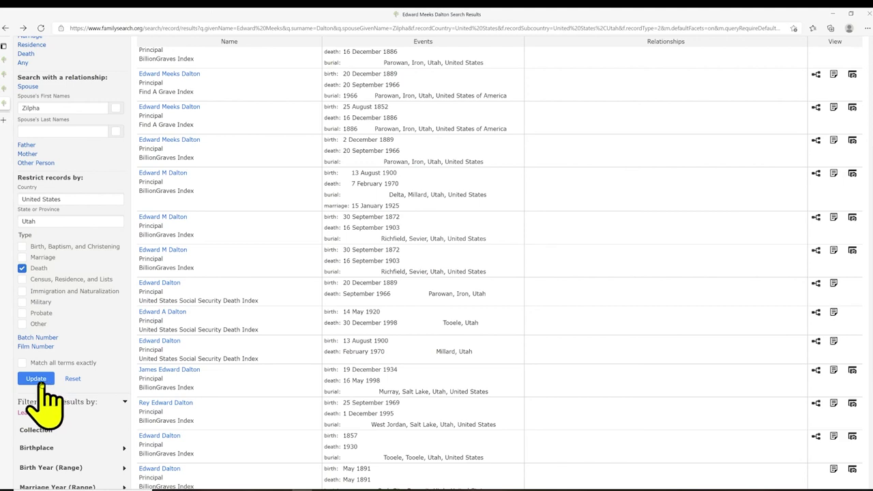
scroll(221, 338, "down", 3)
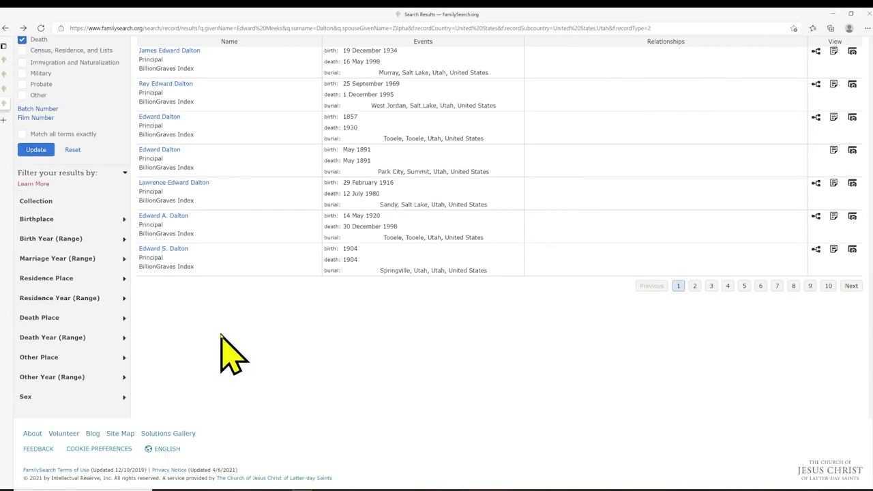